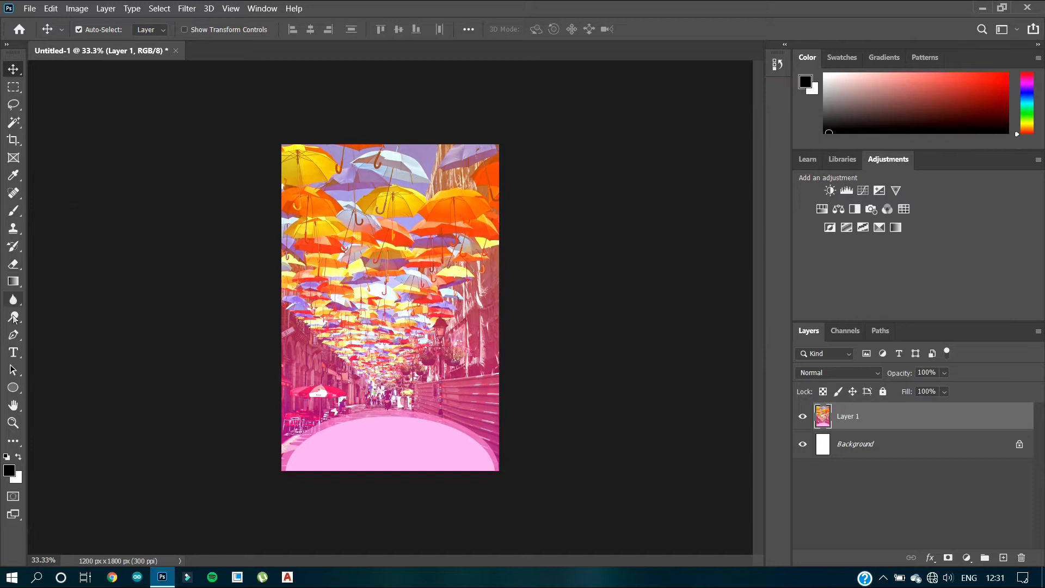
Choose the Polygon tool and set its shape fill to a medium blue
{"action": "left_click", "coordinate": [13, 388]}
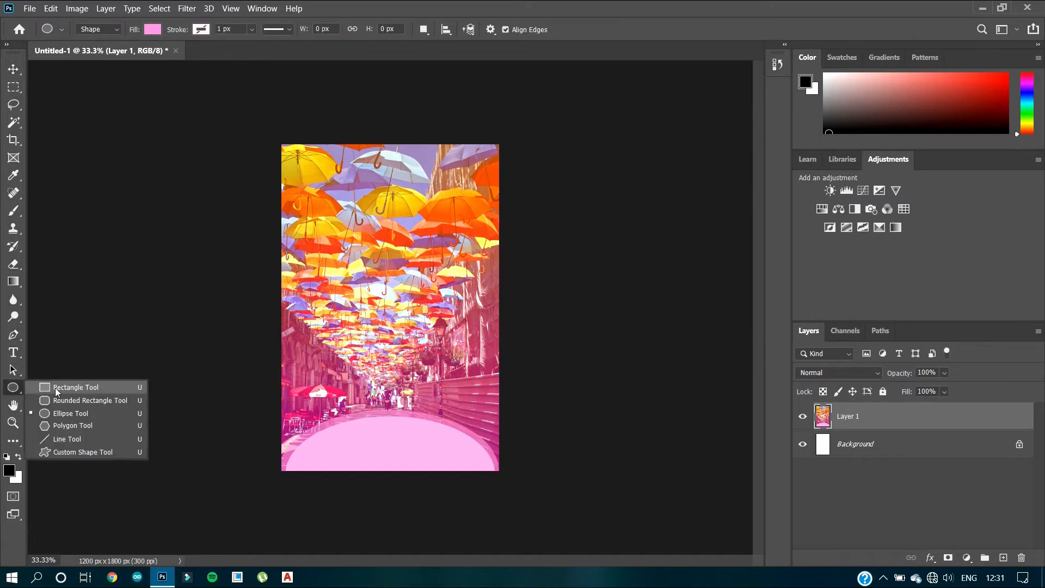
{"action": "left_click", "coordinate": [68, 424]}
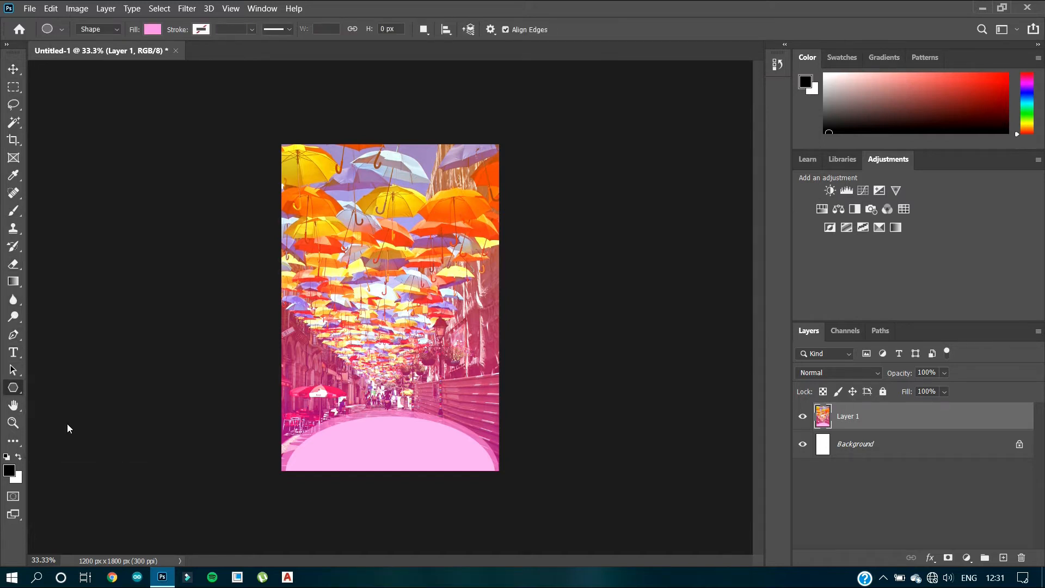
{"action": "left_click", "coordinate": [153, 30]}
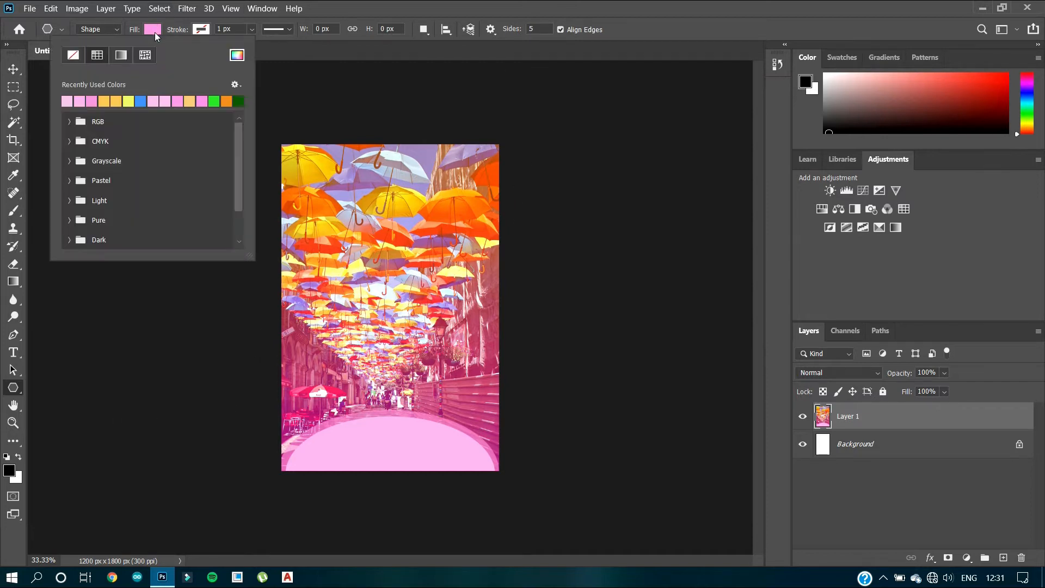
{"action": "left_click", "coordinate": [236, 57]}
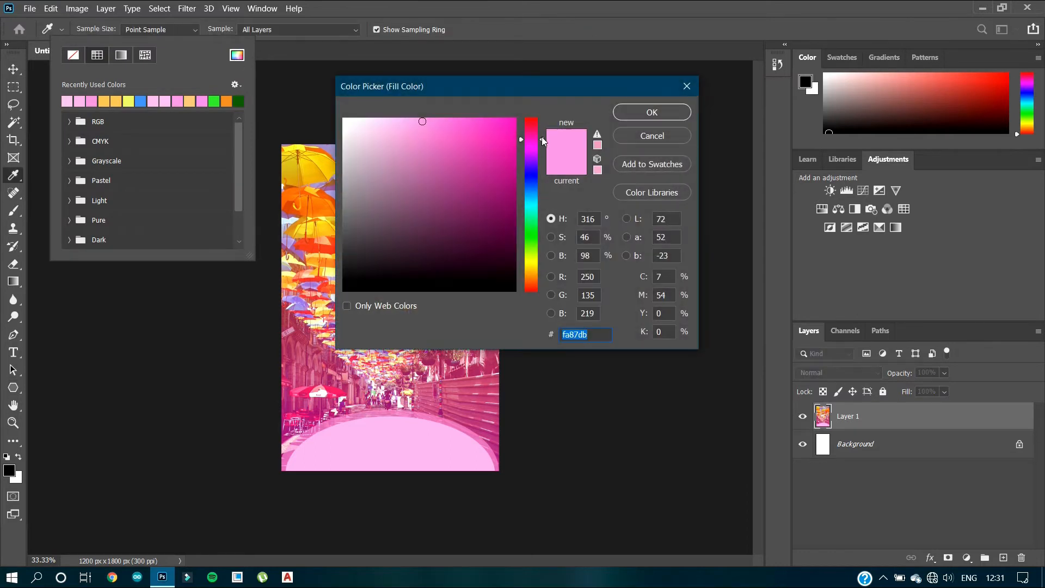
{"action": "left_click_drag", "start_coordinate": [542, 157], "coordinate": [552, 188]}
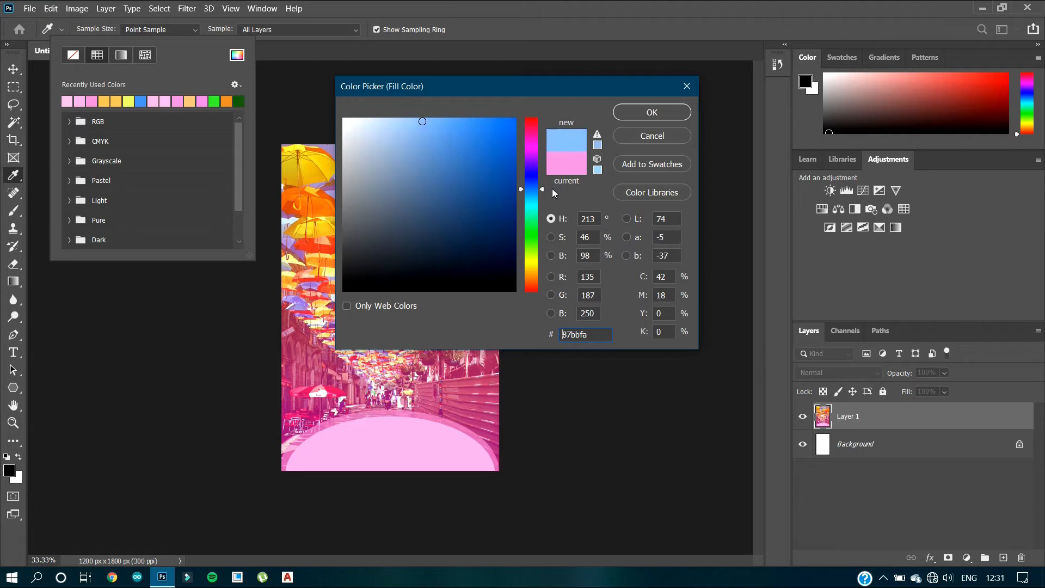
{"action": "left_click", "coordinate": [434, 140]}
{"action": "left_click_drag", "start_coordinate": [434, 140], "coordinate": [441, 123]}
{"action": "left_click_drag", "start_coordinate": [543, 189], "coordinate": [526, 181]}
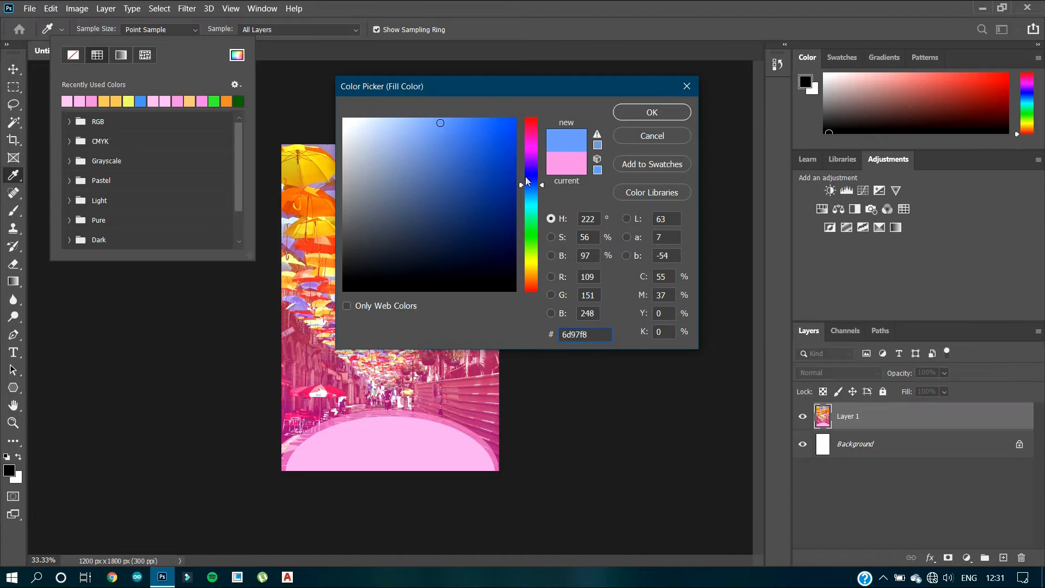
{"action": "left_click", "coordinate": [422, 125]}
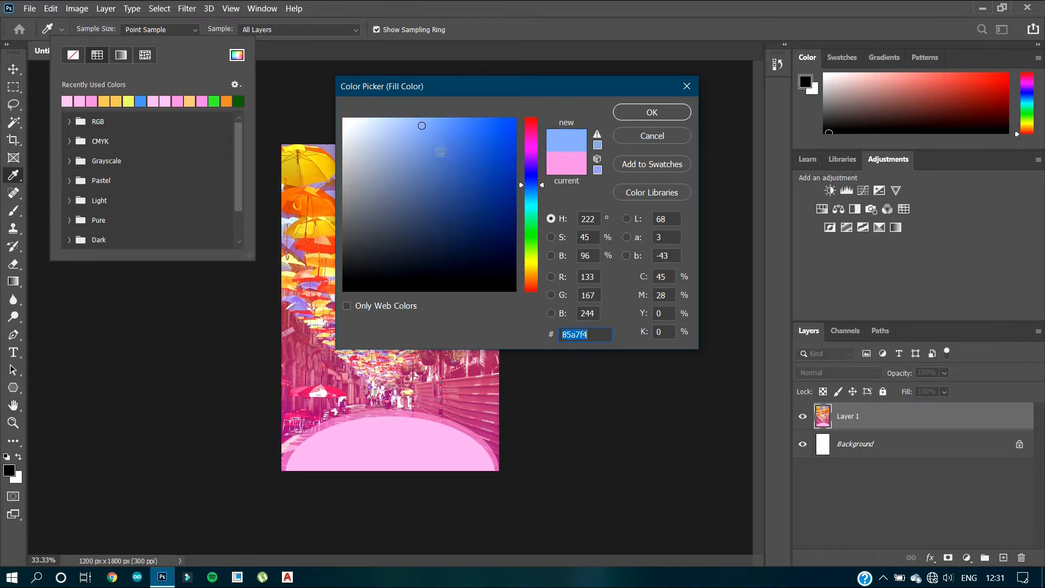
{"action": "left_click", "coordinate": [633, 107]}
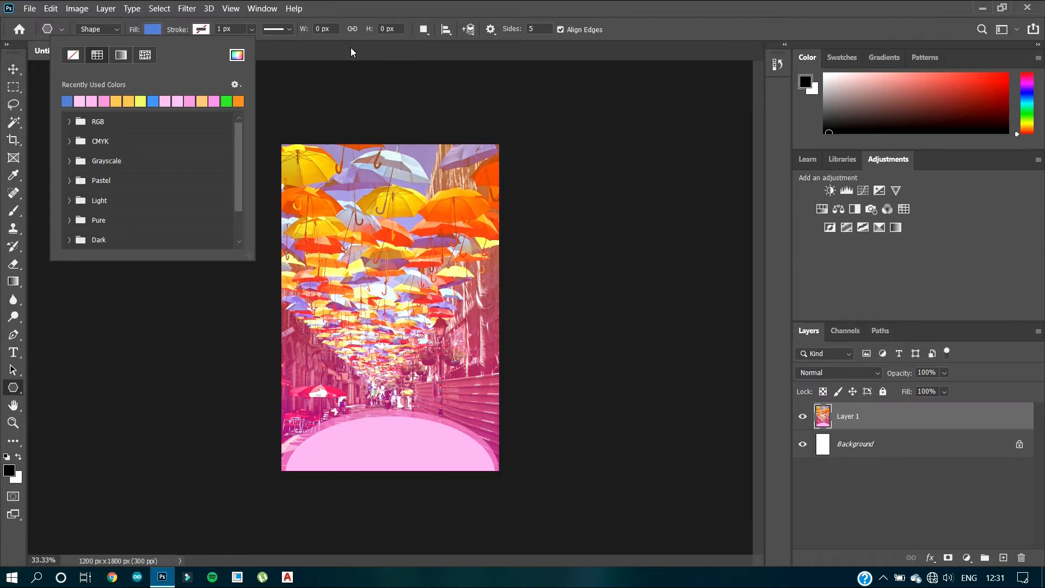
Draw a five-pointed star with smooth corners, about 346 by 332 px, over the umbrellas in the photo's upper-left area
{"action": "left_click", "coordinate": [491, 30]}
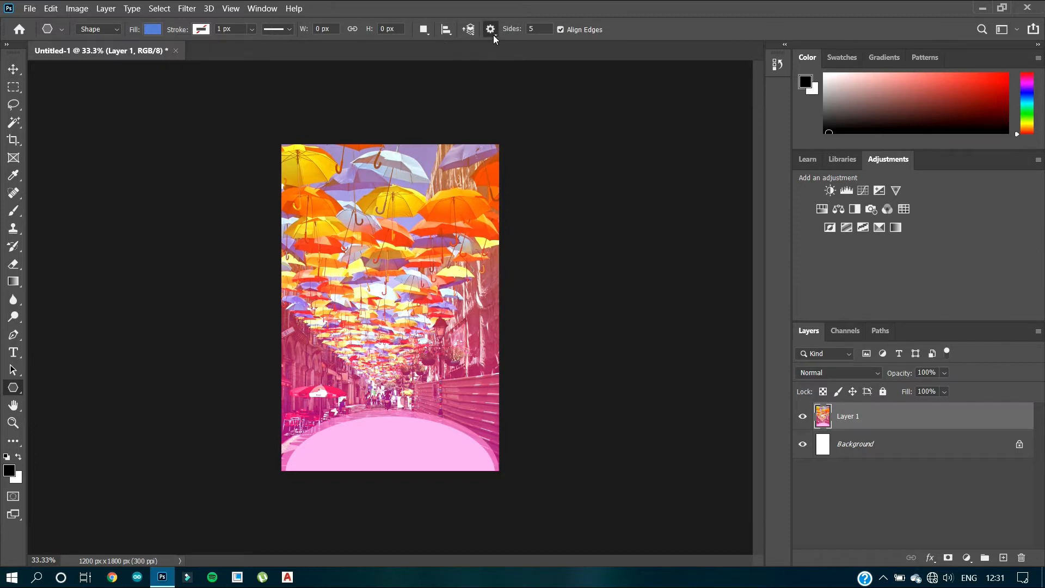
{"action": "left_click", "coordinate": [491, 30]}
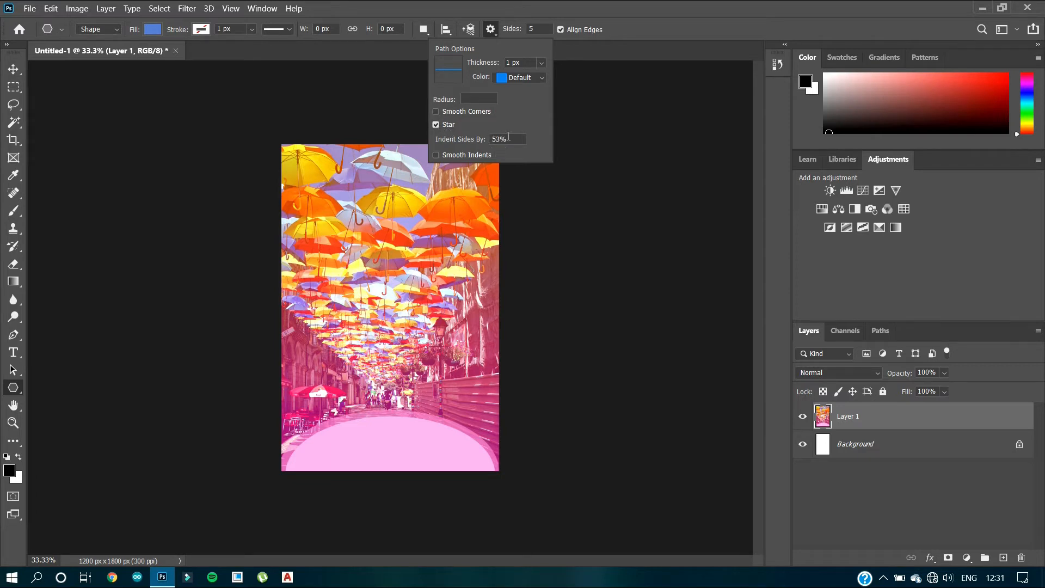
{"action": "left_click", "coordinate": [437, 112]}
{"action": "left_click", "coordinate": [327, 187]}
{"action": "left_click_drag", "start_coordinate": [326, 188], "coordinate": [358, 228]}
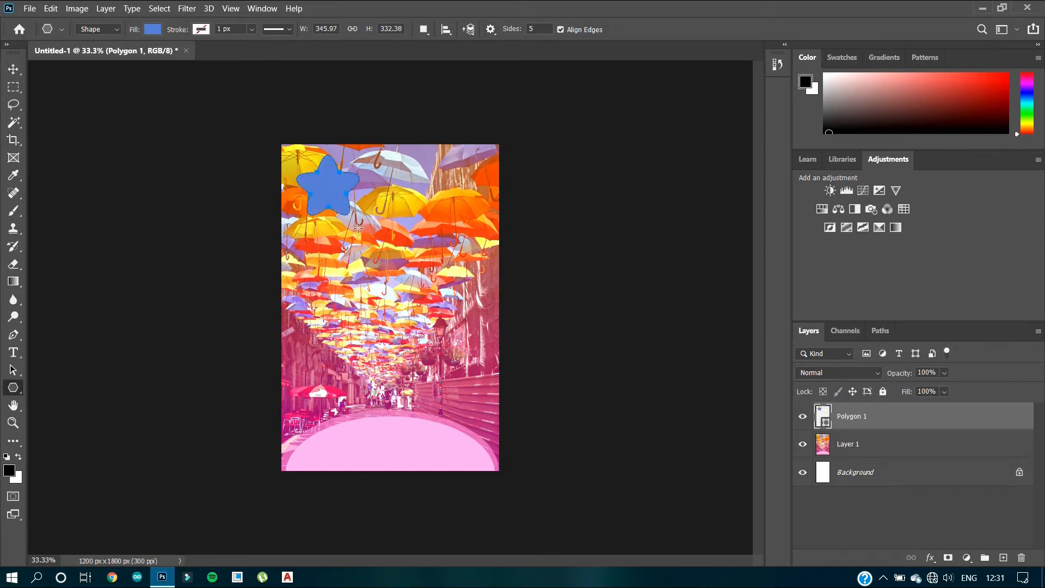
Turn off Smooth Corners and draw a sharp five-pointed star, about 388 by 369 px, beside the rounded star
{"action": "left_click", "coordinate": [491, 30]}
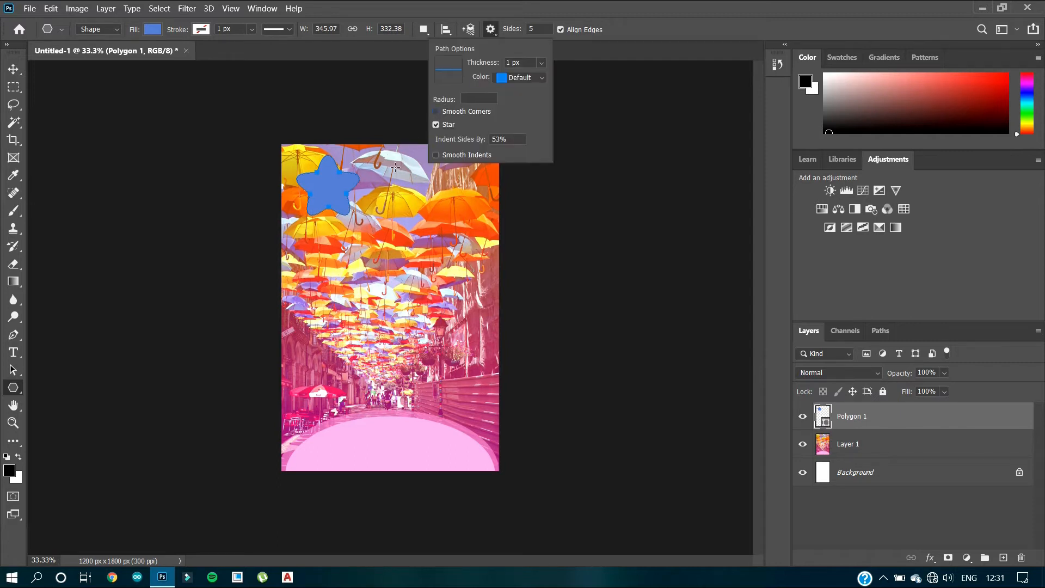
{"action": "left_click_drag", "start_coordinate": [391, 167], "coordinate": [403, 193]}
{"action": "key", "text": "v"}
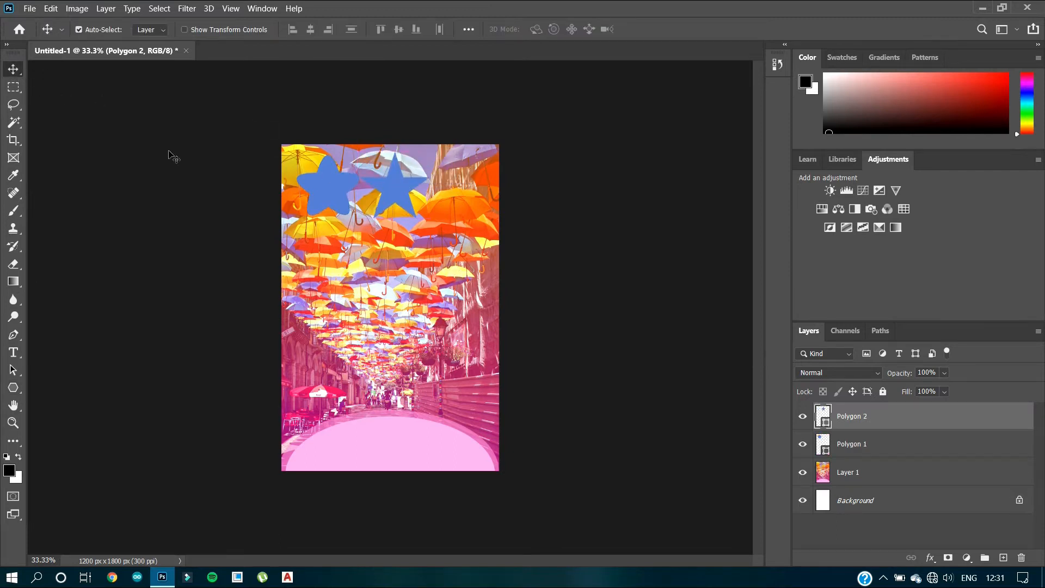
Turn off the Star option and draw a plain pentagon, about 303 by 288 px, below the rounded star
{"action": "left_click", "coordinate": [13, 386]}
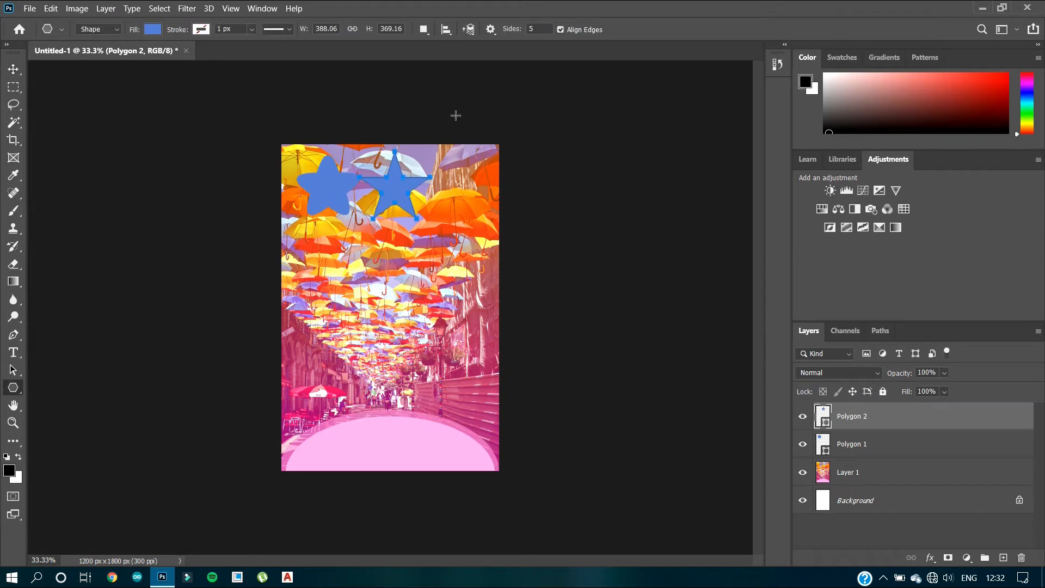
{"action": "left_click", "coordinate": [490, 30]}
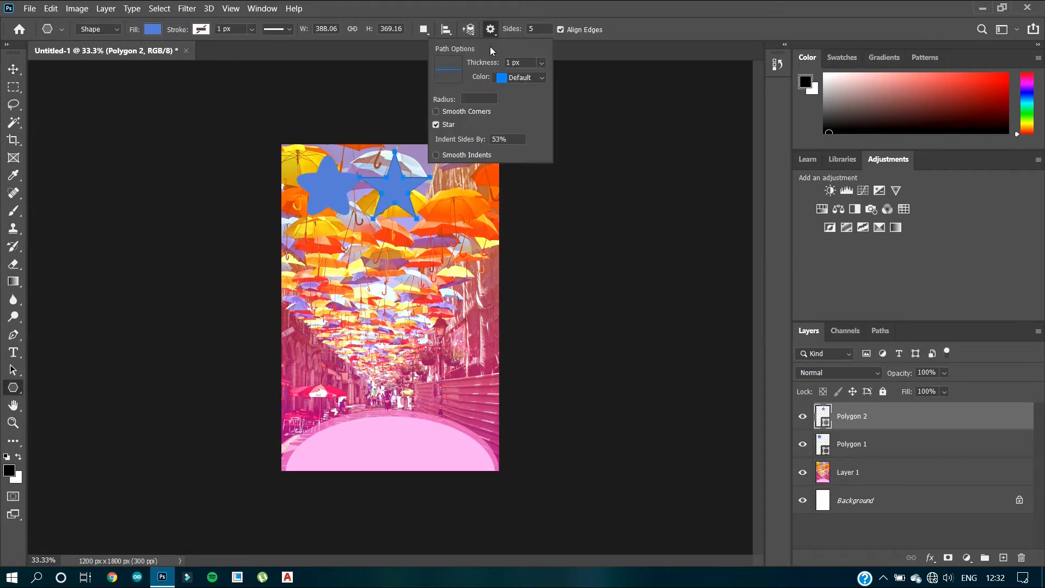
{"action": "left_click", "coordinate": [436, 124]}
{"action": "left_click_drag", "start_coordinate": [343, 256], "coordinate": [361, 282]}
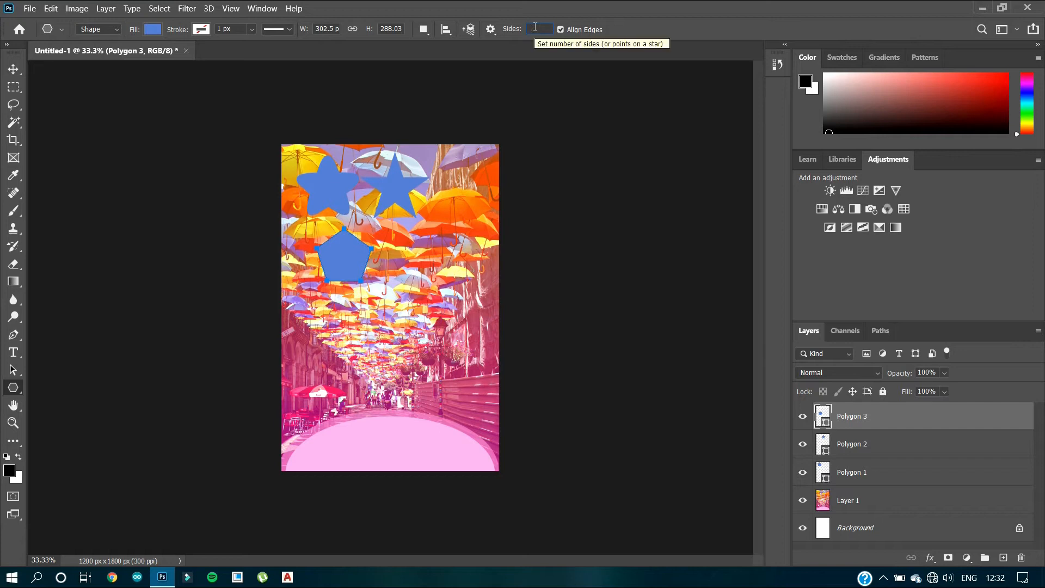
Set the sides to 7, enable the Star option and draw a seven-pointed star, about 333 by 341 px, beside the pentagon
{"action": "type", "text": "7"}
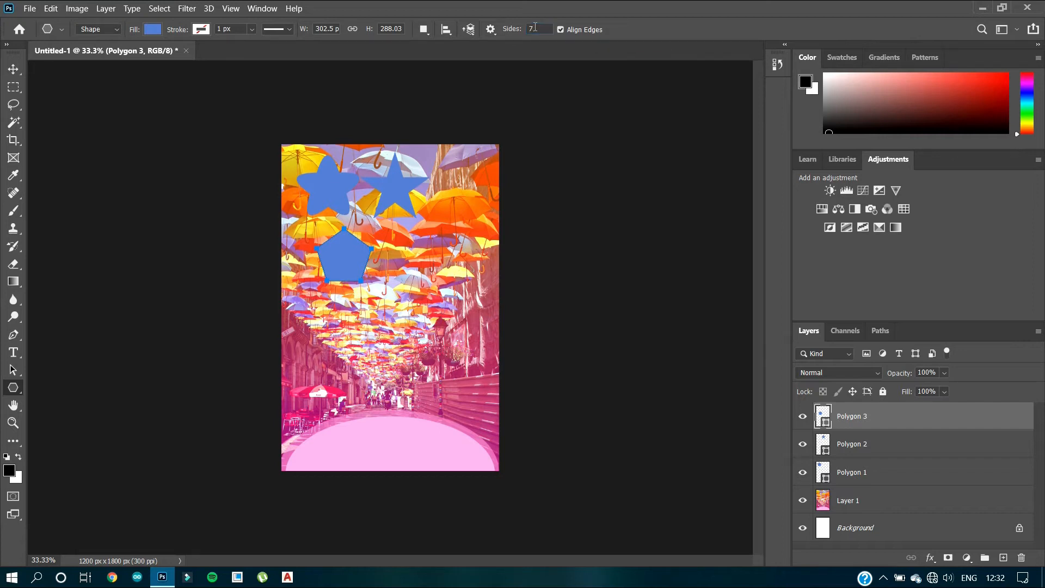
{"action": "left_click", "coordinate": [492, 30]}
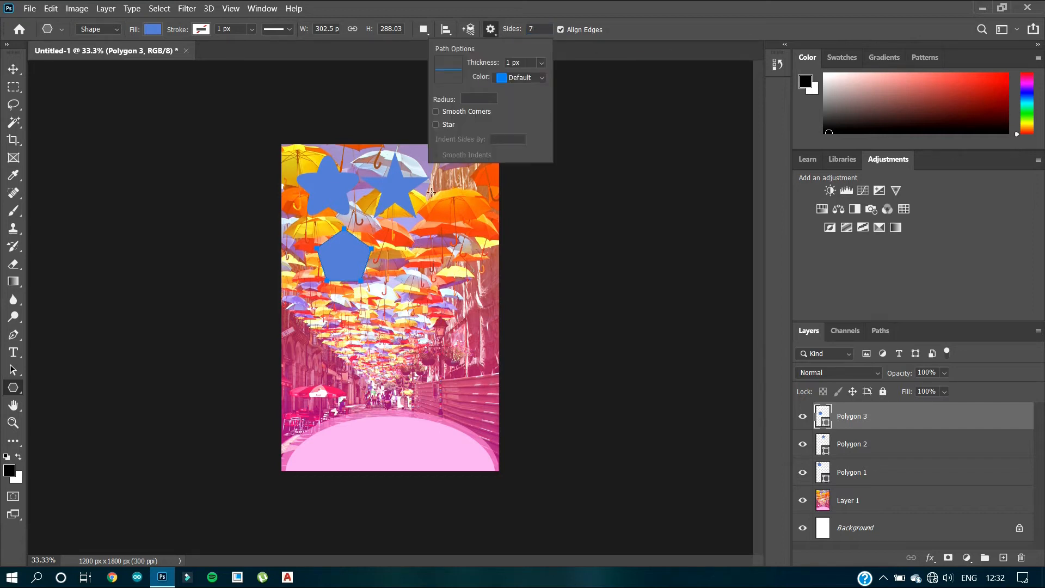
{"action": "left_click", "coordinate": [436, 125]}
{"action": "left_click_drag", "start_coordinate": [404, 241], "coordinate": [423, 265]}
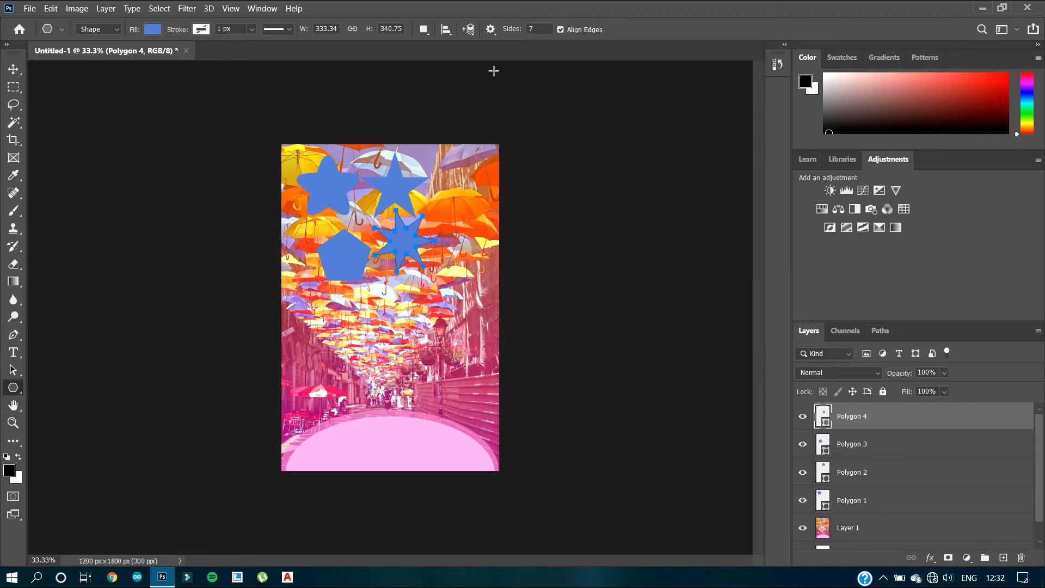
Turn off the Star option and draw a plain heptagon, about 372 by 363 px, just below the pentagon
{"action": "left_click", "coordinate": [490, 29]}
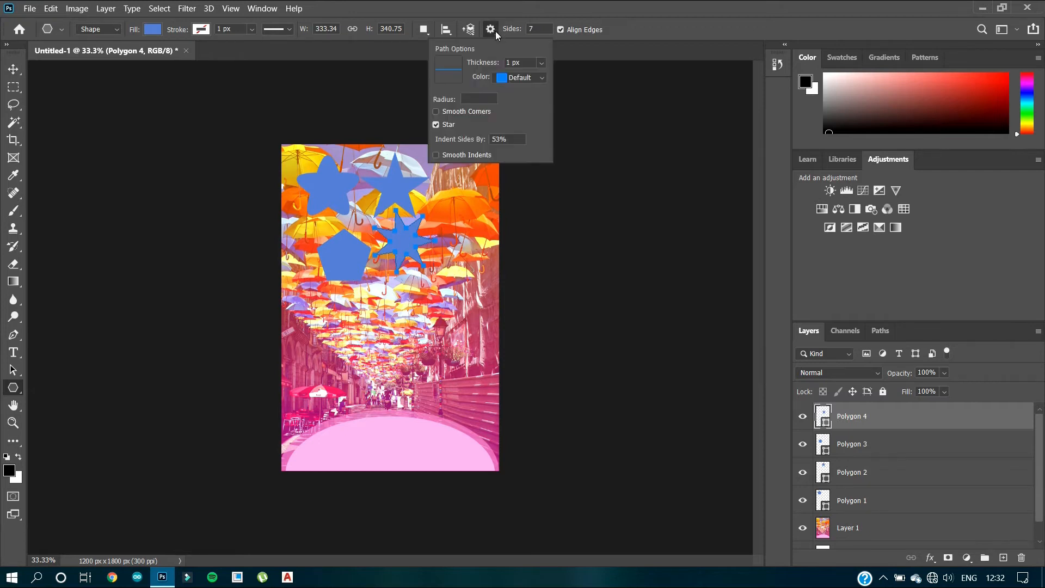
{"action": "left_click", "coordinate": [436, 125]}
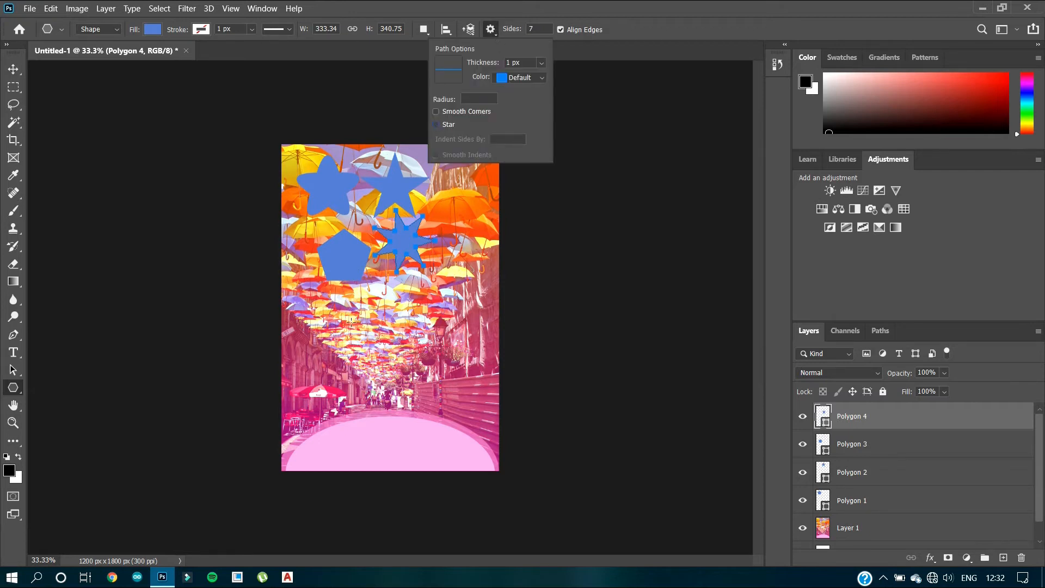
{"action": "left_click_drag", "start_coordinate": [362, 301], "coordinate": [397, 313]}
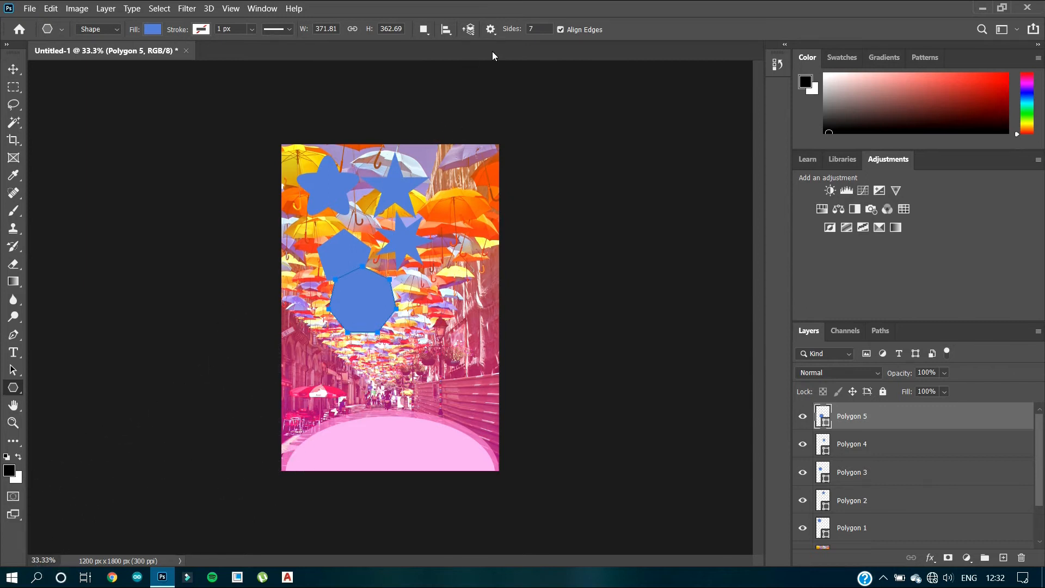
Draw a seven-sided polygon with Smooth Corners enabled, about 728 px wide, and move it to the bottom of the canvas over the pink ellipse
{"action": "left_click", "coordinate": [494, 31]}
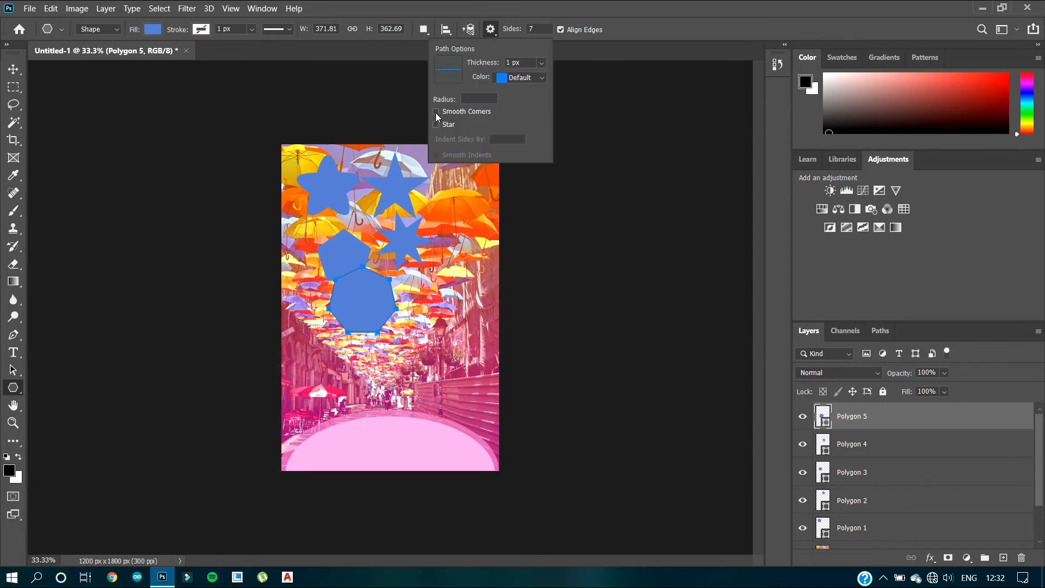
{"action": "left_click", "coordinate": [418, 294]}
{"action": "left_click_drag", "start_coordinate": [418, 294], "coordinate": [460, 356]}
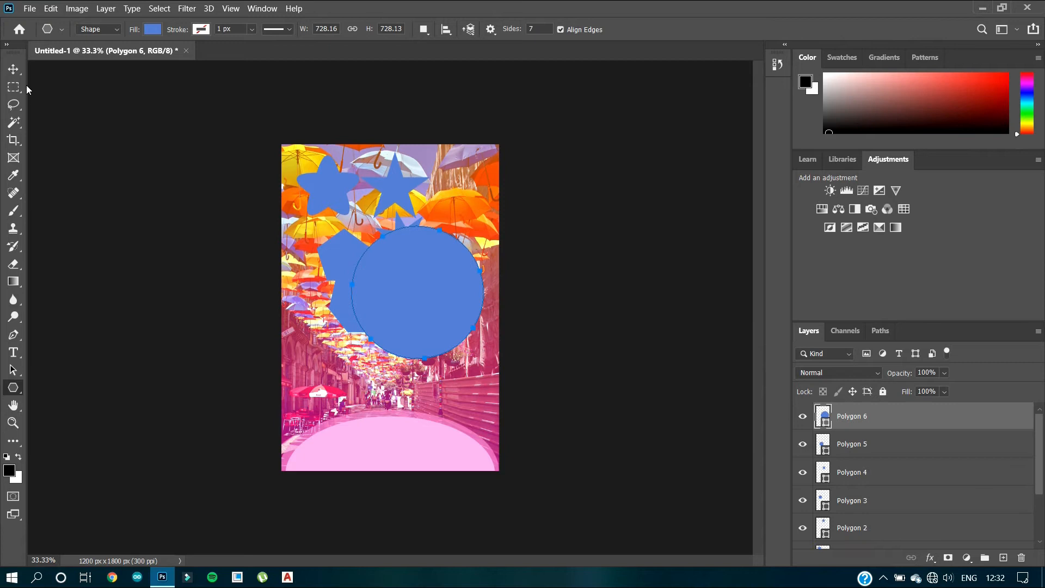
{"action": "key", "text": "v"}
{"action": "left_click_drag", "start_coordinate": [436, 307], "coordinate": [413, 409]}
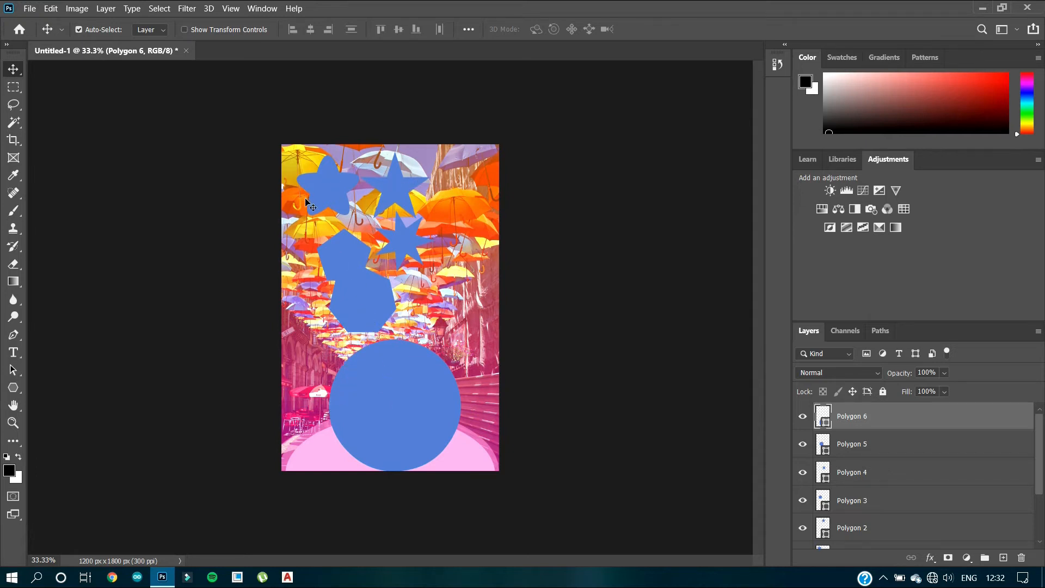
Undo the move and all the drawn polygon shapes, back to the original image
{"action": "key", "text": "ctrl+z"}
{"action": "key", "text": "ctrl+z"}
{"action": "key", "text": "ctrl+z"}
{"action": "key", "text": "ctrl+z"}
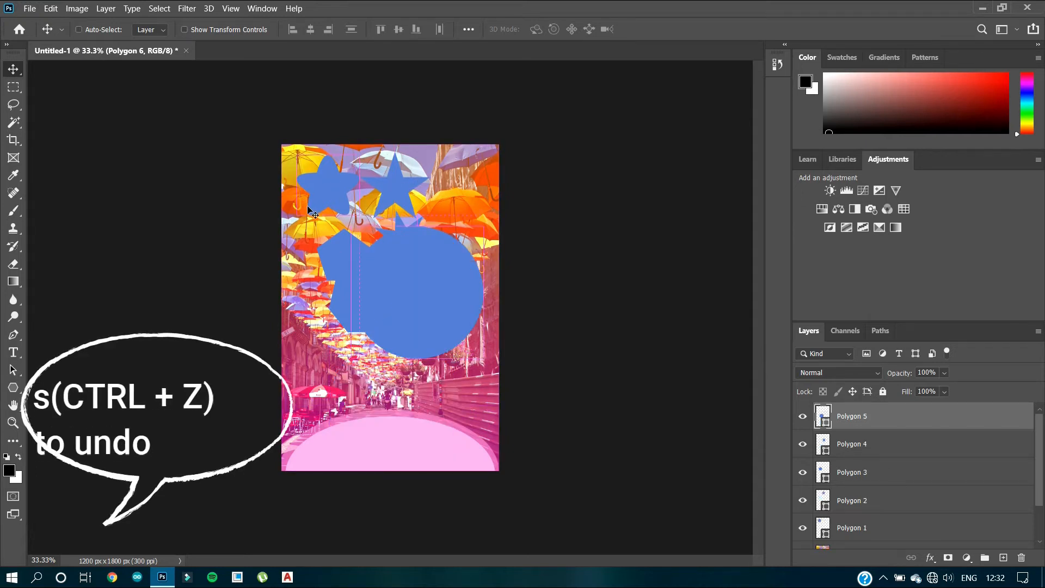
{"action": "key", "text": "ctrl+z"}
{"action": "key", "text": "ctrl+z"}
{"action": "key", "text": "ctrl+z"}
{"action": "key", "text": "ctrl+z"}
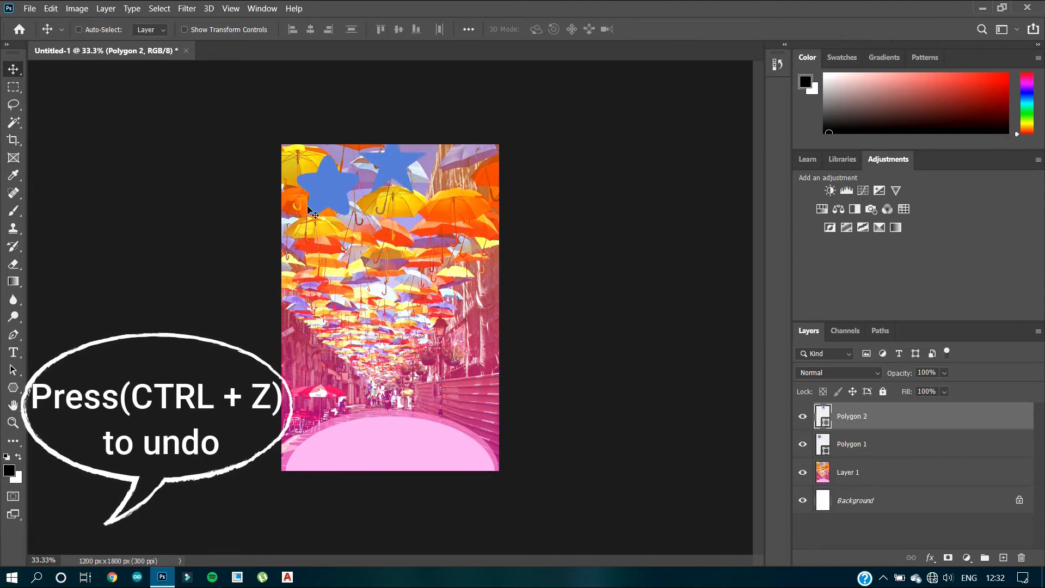
{"action": "key", "text": "ctrl+z"}
{"action": "key", "text": "ctrl+z"}
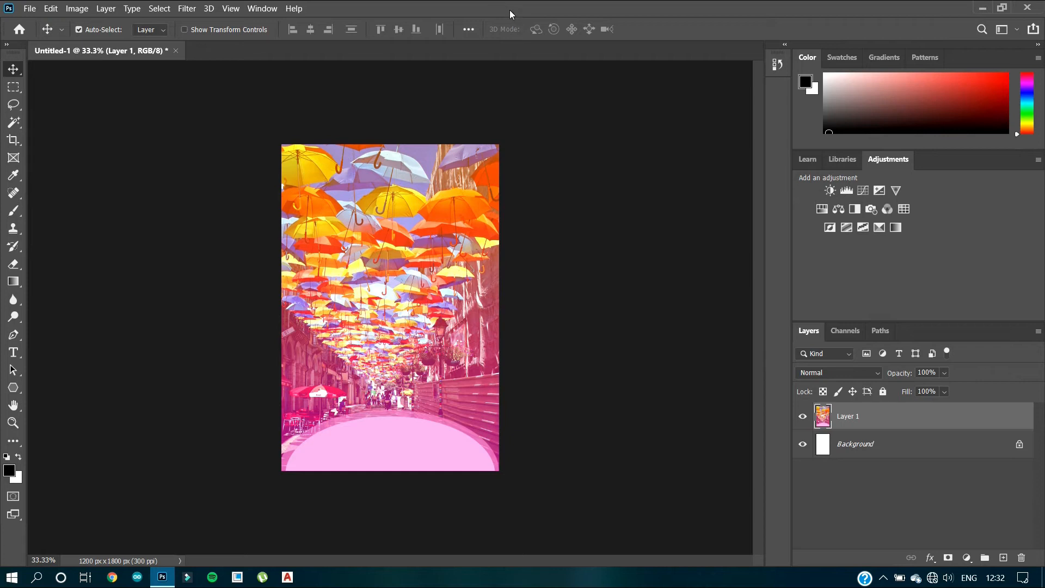
Set the Polygon tool to 24 sides with the Star option enabled and Smooth Corners disabled
{"action": "left_click", "coordinate": [13, 388]}
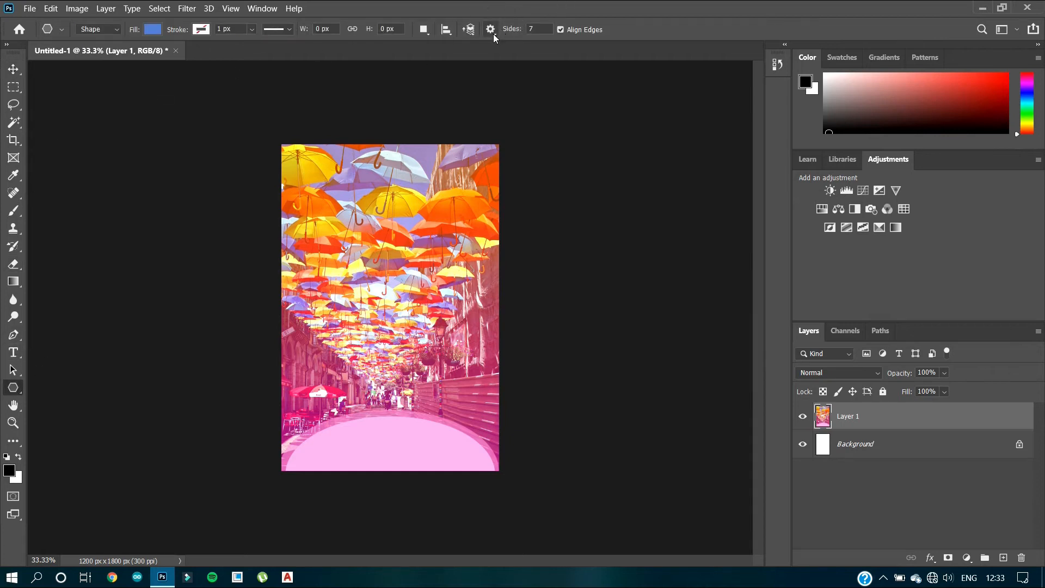
{"action": "left_click", "coordinate": [492, 31]}
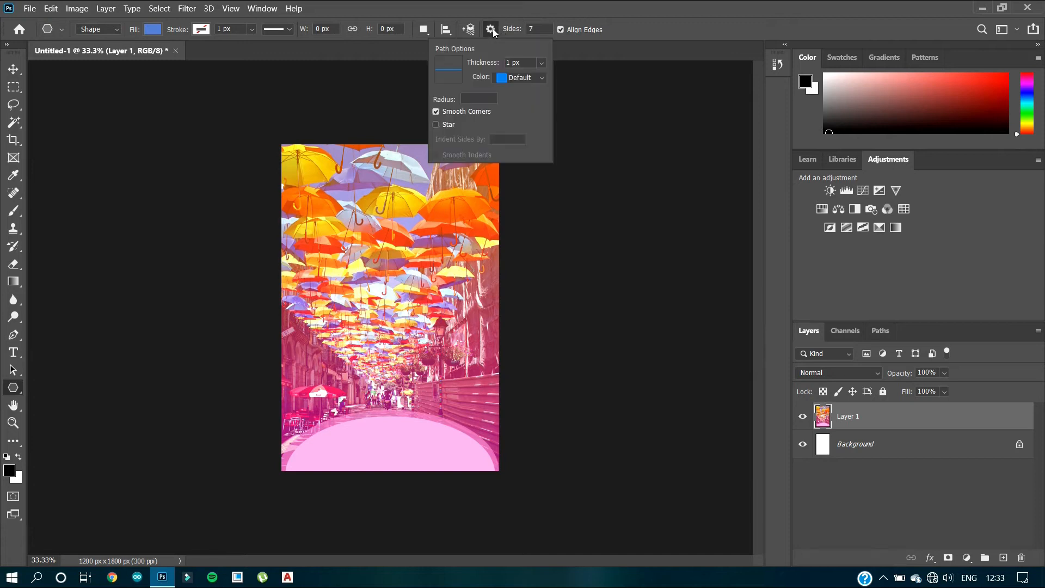
{"action": "left_click", "coordinate": [544, 26]}
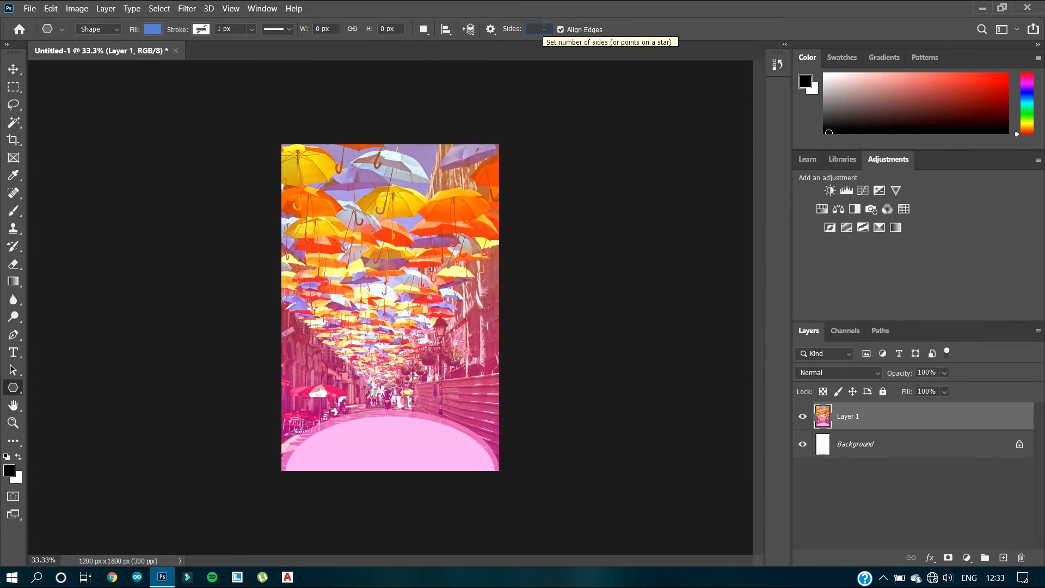
{"action": "type", "text": "24"}
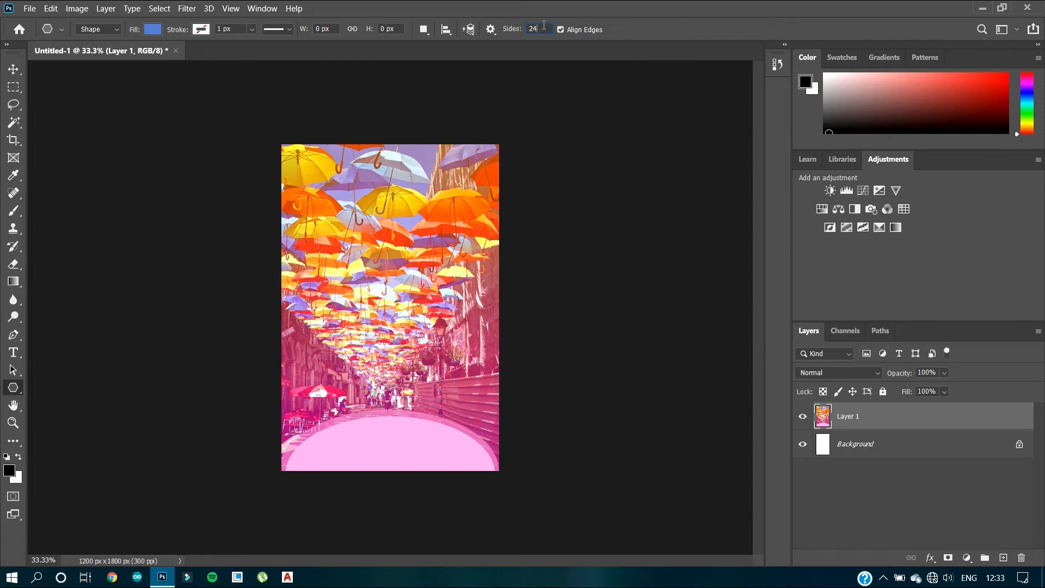
{"action": "left_click", "coordinate": [497, 31]}
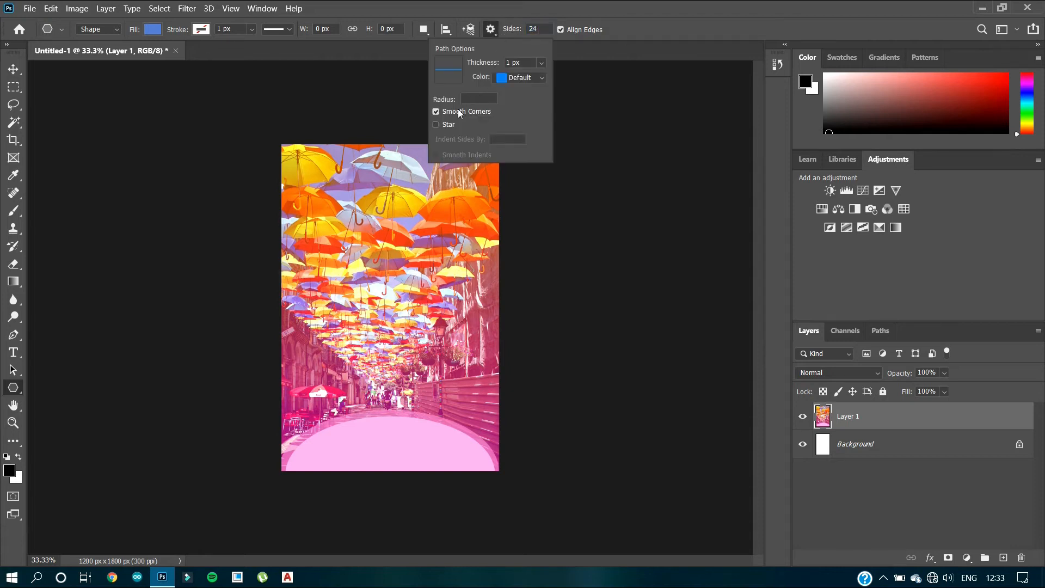
{"action": "left_click", "coordinate": [435, 125]}
{"action": "left_click", "coordinate": [434, 111]}
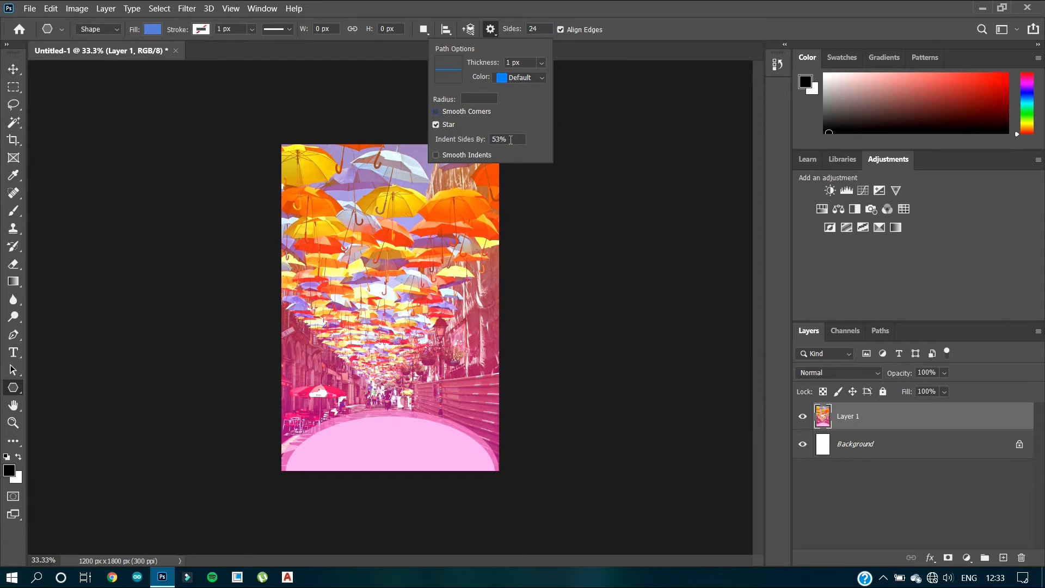
Increase the star's side indent and draw a long-rayed sunburst about 2006 px wide, centred in the photo's upper-left area
{"action": "left_click_drag", "start_coordinate": [507, 140], "coordinate": [492, 142]}
{"action": "key", "text": "BackSpace"}
{"action": "type", "text": "8"}
{"action": "left_click_drag", "start_coordinate": [337, 237], "coordinate": [484, 342]}
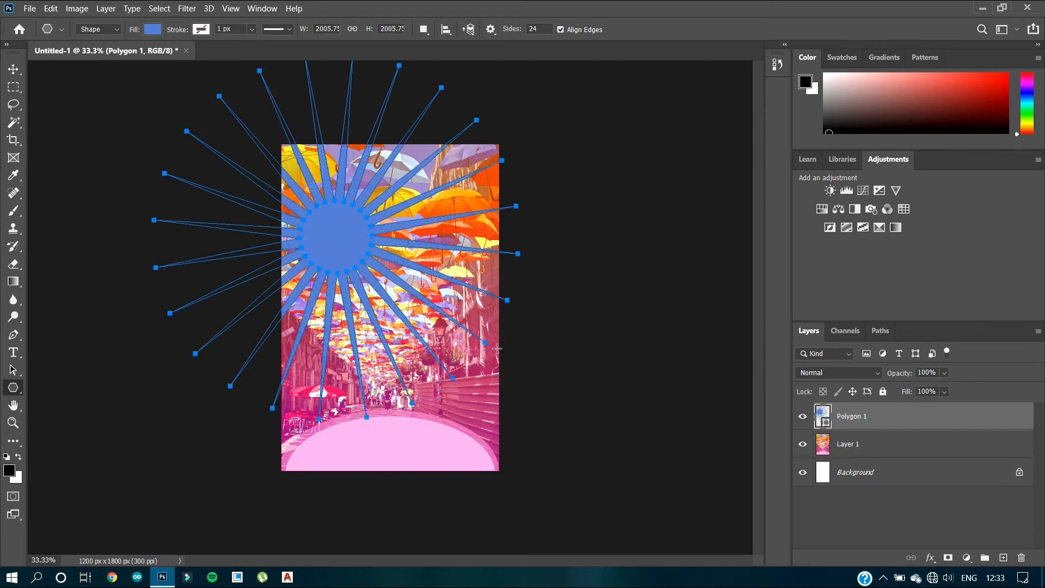
Undo the sunburst, set the star's side indent to 15%, and draw a short-toothed star about 568 px wide near the photo's top
{"action": "key", "text": "ctrl+z"}
{"action": "left_click", "coordinate": [494, 34]}
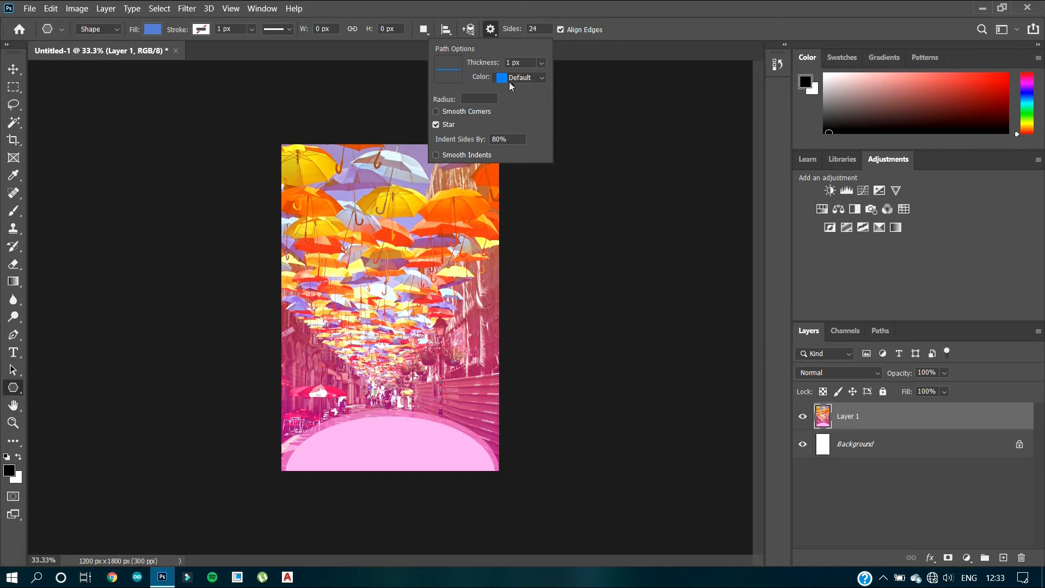
{"action": "key", "text": "BackSpace"}
{"action": "key", "text": "BackSpace"}
{"action": "type", "text": "15"}
{"action": "left_click_drag", "start_coordinate": [334, 154], "coordinate": [417, 227]}
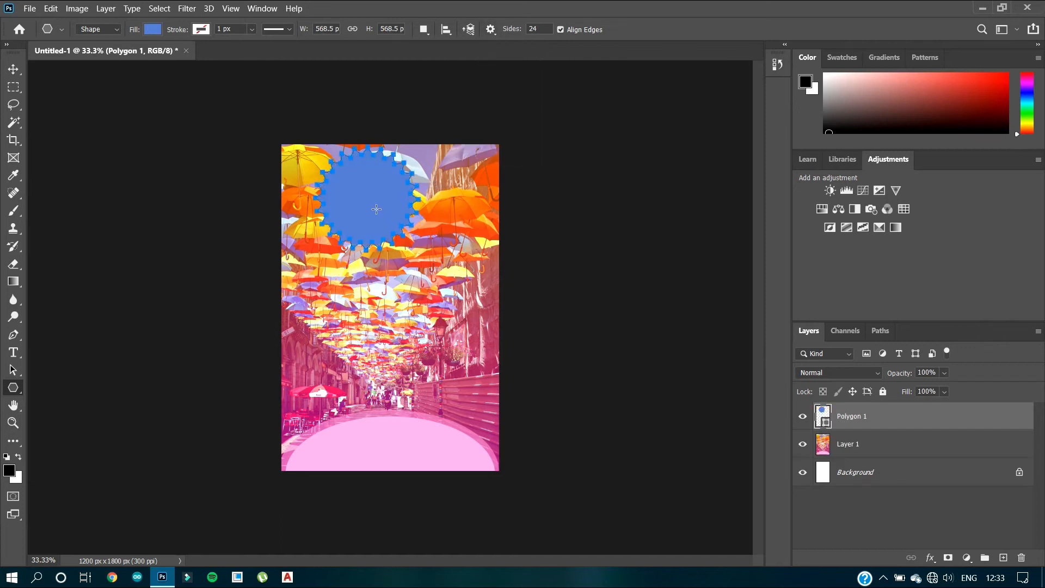
Move the short-toothed star to the middle of the photo and back up, and delete it
{"action": "left_click", "coordinate": [13, 69]}
{"action": "left_click_drag", "start_coordinate": [345, 191], "coordinate": [357, 274]}
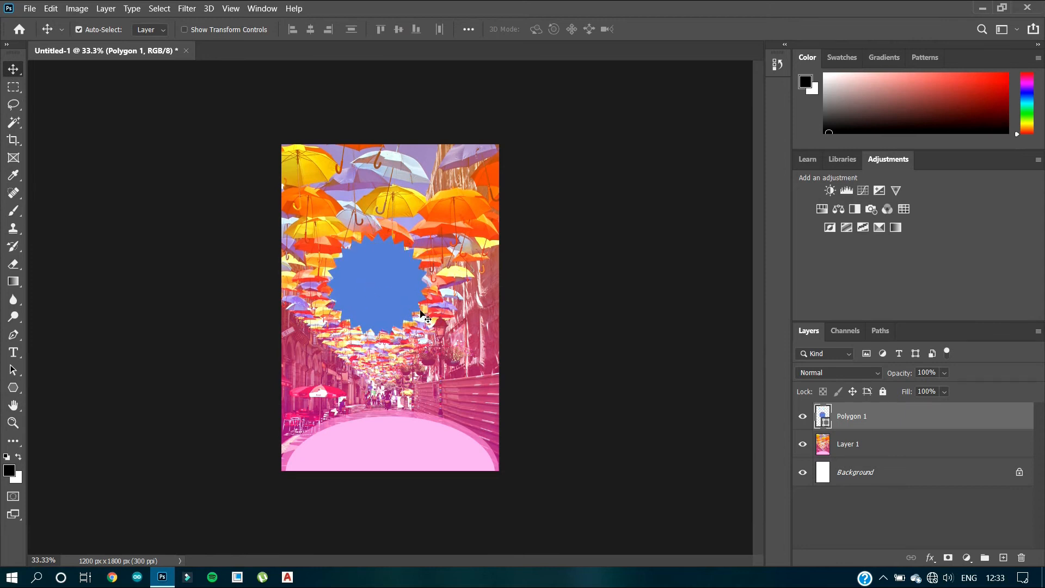
{"action": "key", "text": "ctrl"}
{"action": "left_click_drag", "start_coordinate": [393, 294], "coordinate": [374, 200]}
{"action": "key", "text": "Delete"}
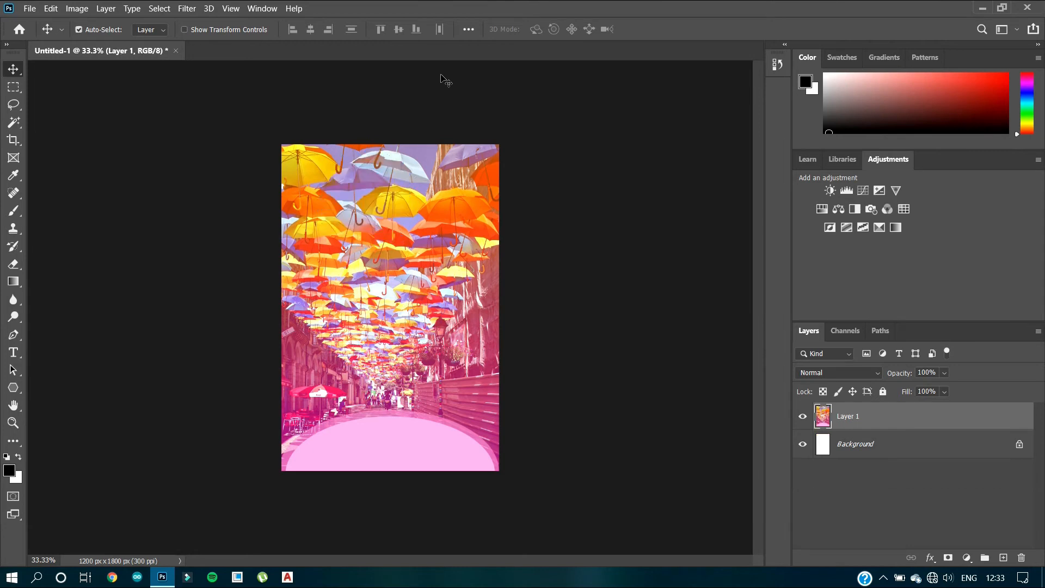
Increase the star's side indent and draw a 24-pointed star about 437 px wide in the photo's upper-left area
{"action": "left_click", "coordinate": [13, 387]}
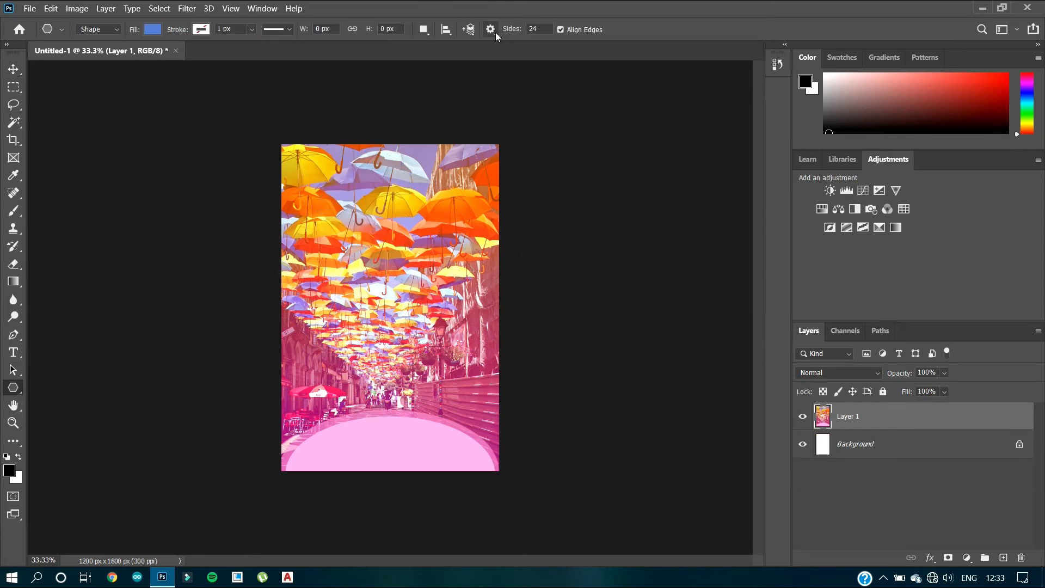
{"action": "left_click", "coordinate": [491, 29]}
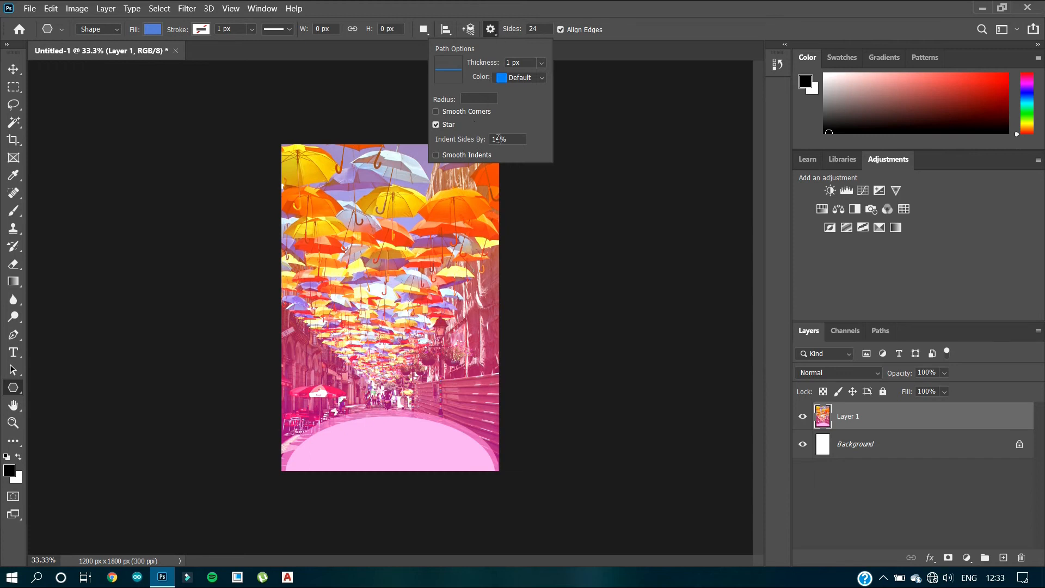
{"action": "key", "text": "BackSpace"}
{"action": "type", "text": "3"}
{"action": "left_click_drag", "start_coordinate": [362, 234], "coordinate": [383, 267]}
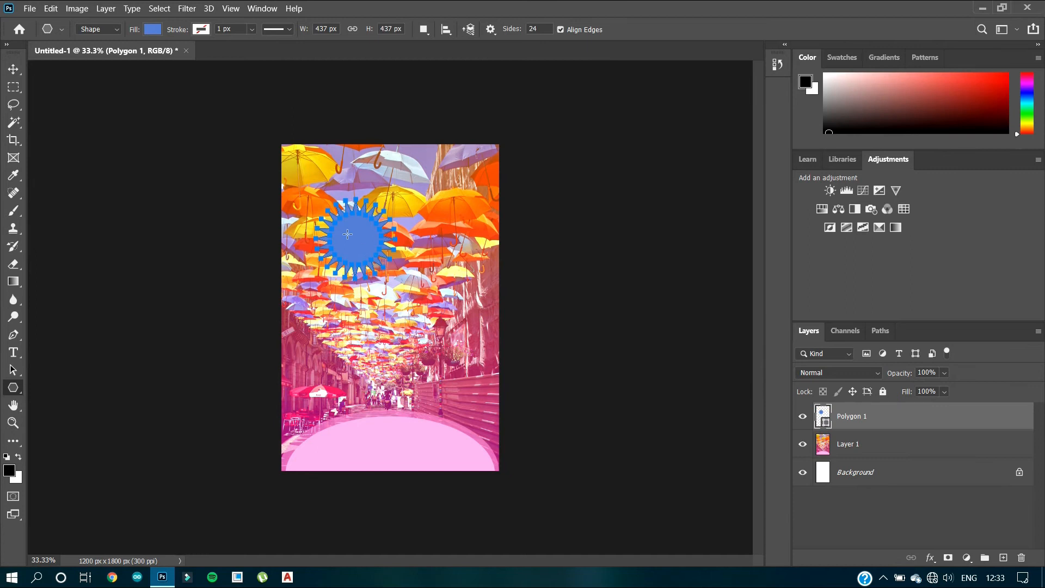
Change the star's fill to dark teal 0e636d and move it to the canvas's bottom-left corner over the pink ellipse's edge
{"action": "left_click", "coordinate": [152, 29]}
{"action": "left_click", "coordinate": [237, 54]}
{"action": "left_click_drag", "start_coordinate": [546, 191], "coordinate": [546, 201]}
{"action": "left_click", "coordinate": [495, 216]}
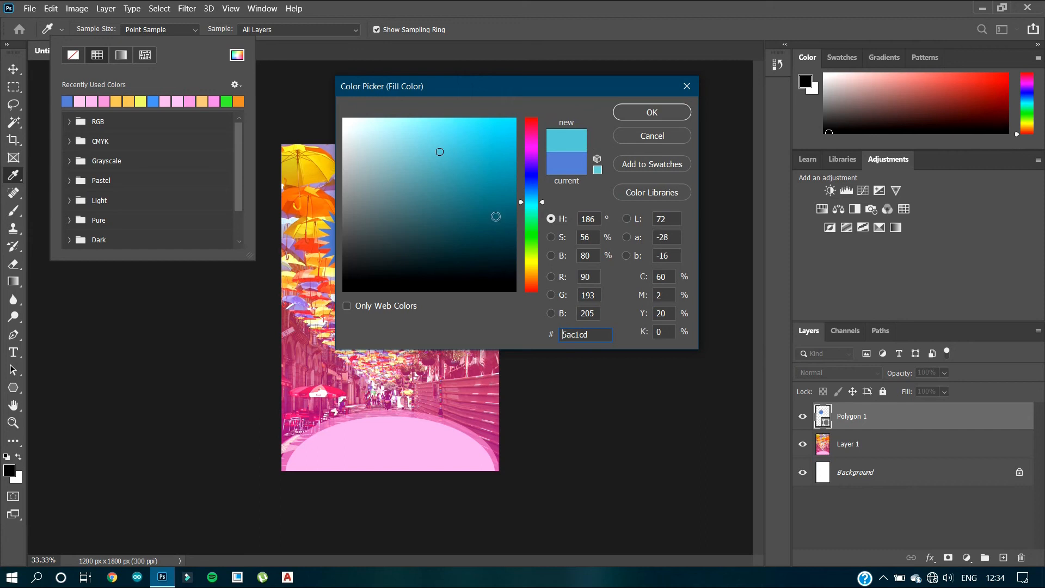
{"action": "left_click", "coordinate": [652, 112]}
{"action": "left_click", "coordinate": [13, 69]}
{"action": "left_click_drag", "start_coordinate": [353, 240], "coordinate": [294, 446]}
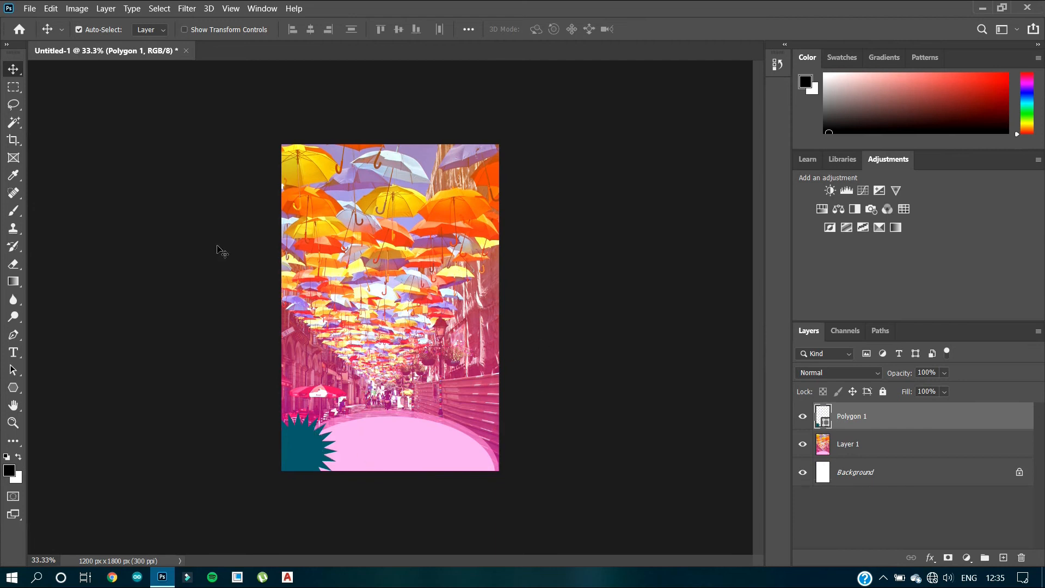
Recolour the star shape's solid fill to orange fa8045
{"action": "double_click", "coordinate": [826, 424]}
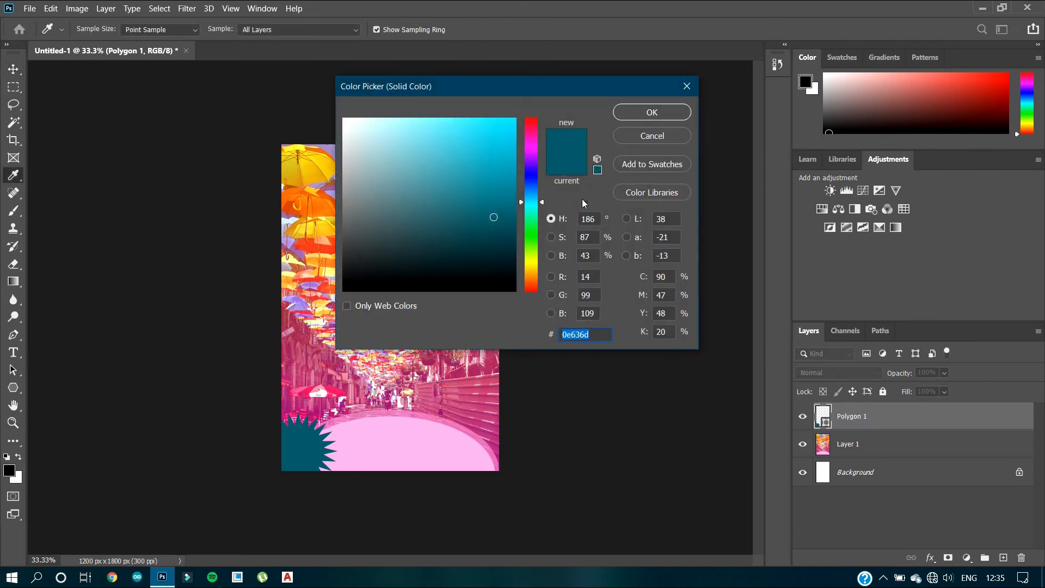
{"action": "left_click_drag", "start_coordinate": [542, 200], "coordinate": [542, 283]}
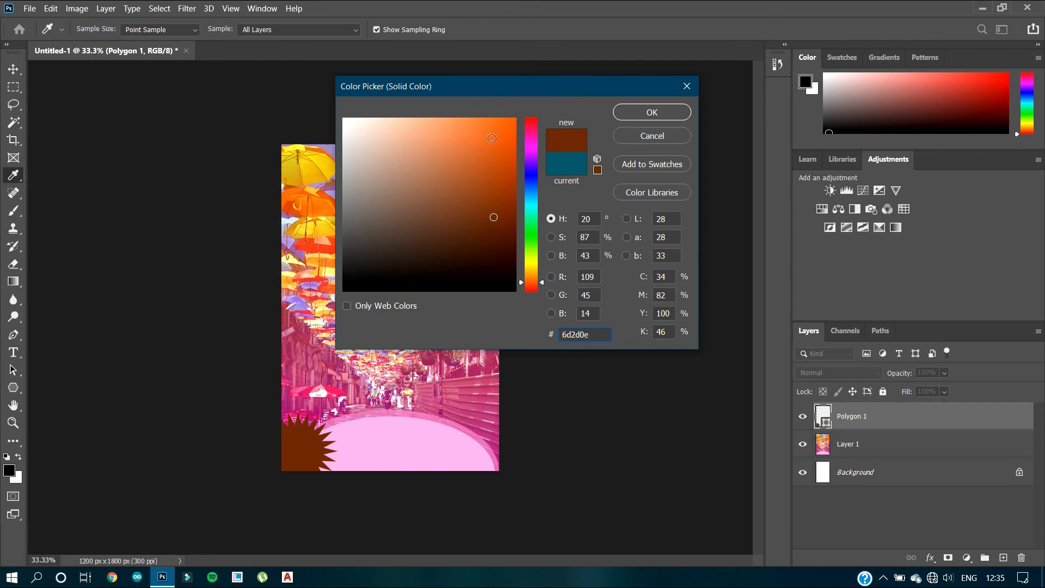
{"action": "left_click", "coordinate": [460, 123]}
{"action": "left_click", "coordinate": [469, 122]}
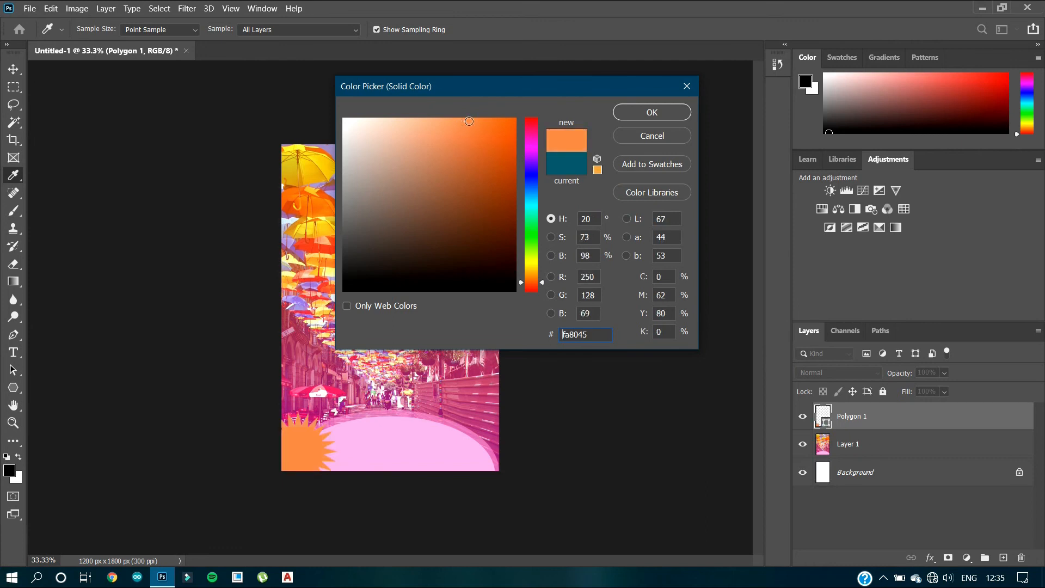
{"action": "left_click", "coordinate": [636, 114]}
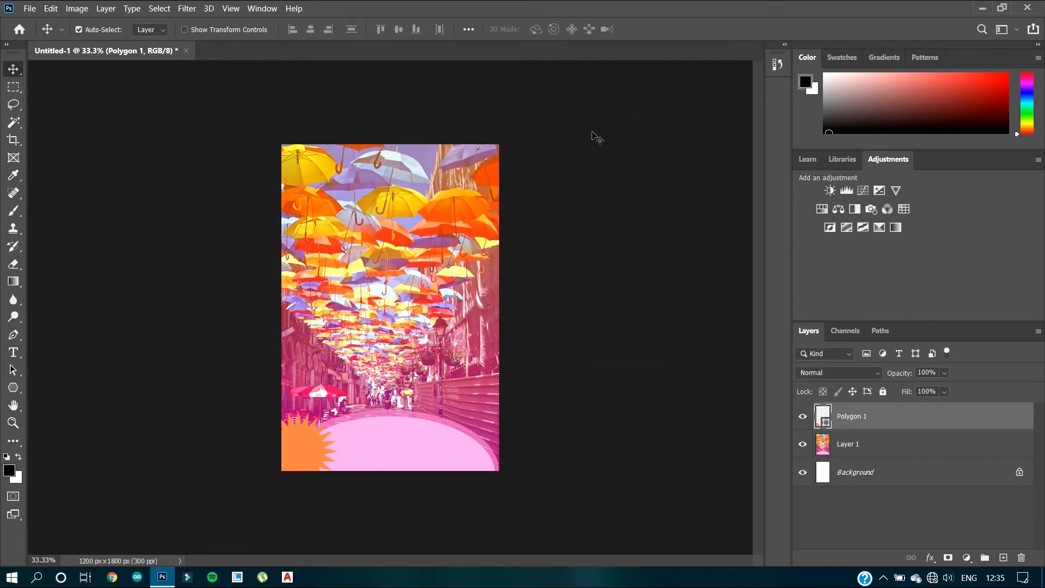